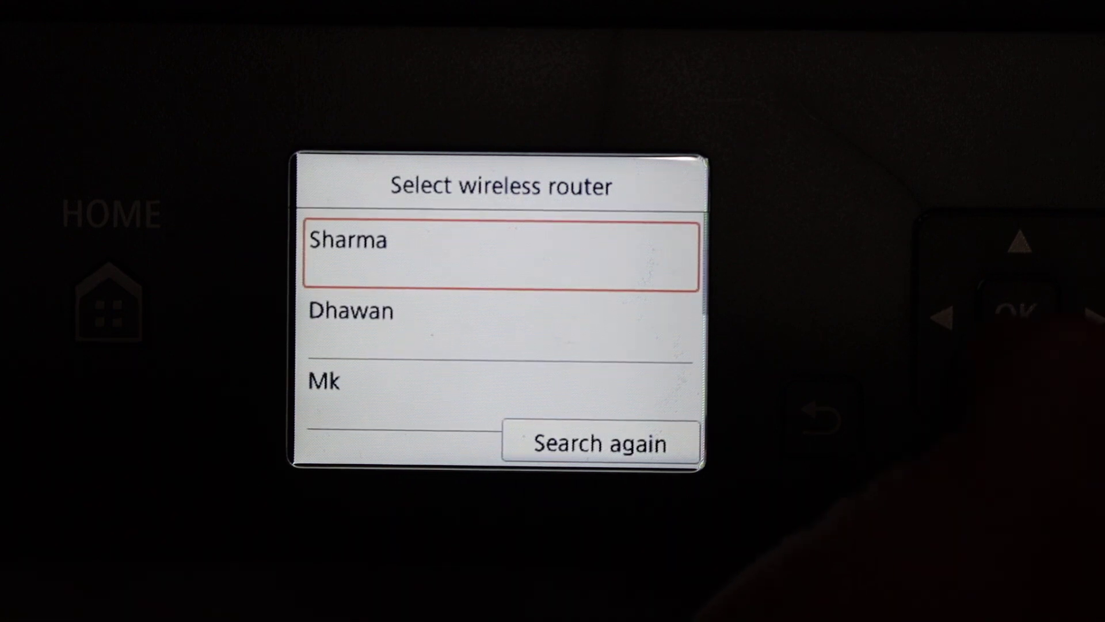
Choose the wireless router, then enter and submit its 12-character passphrase.
{"action": "key", "text": "Return"}
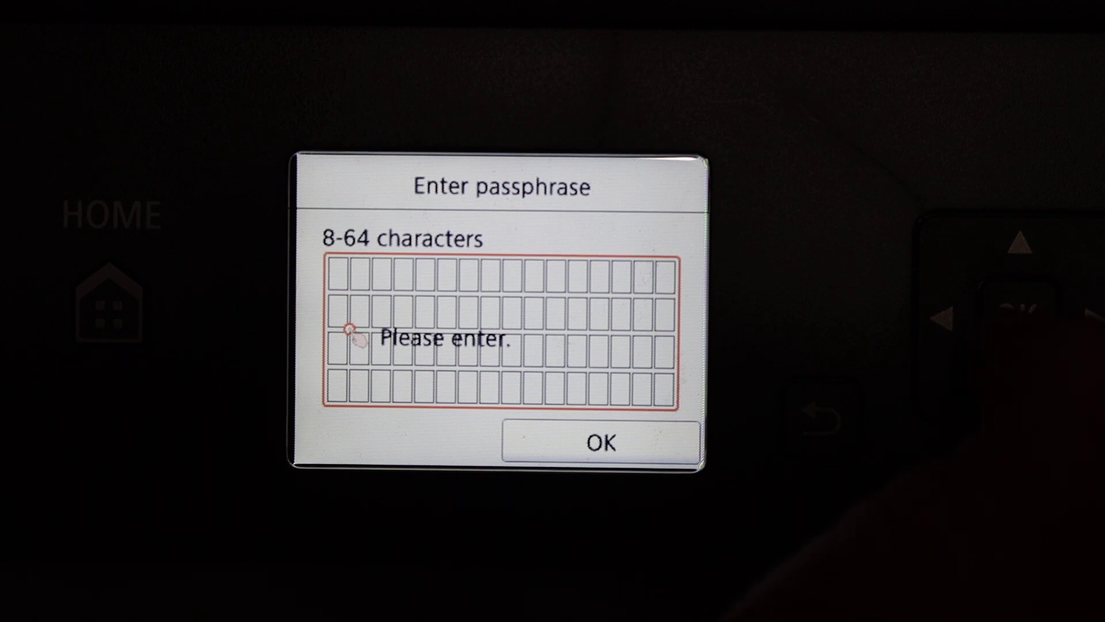
{"action": "key", "text": "Return"}
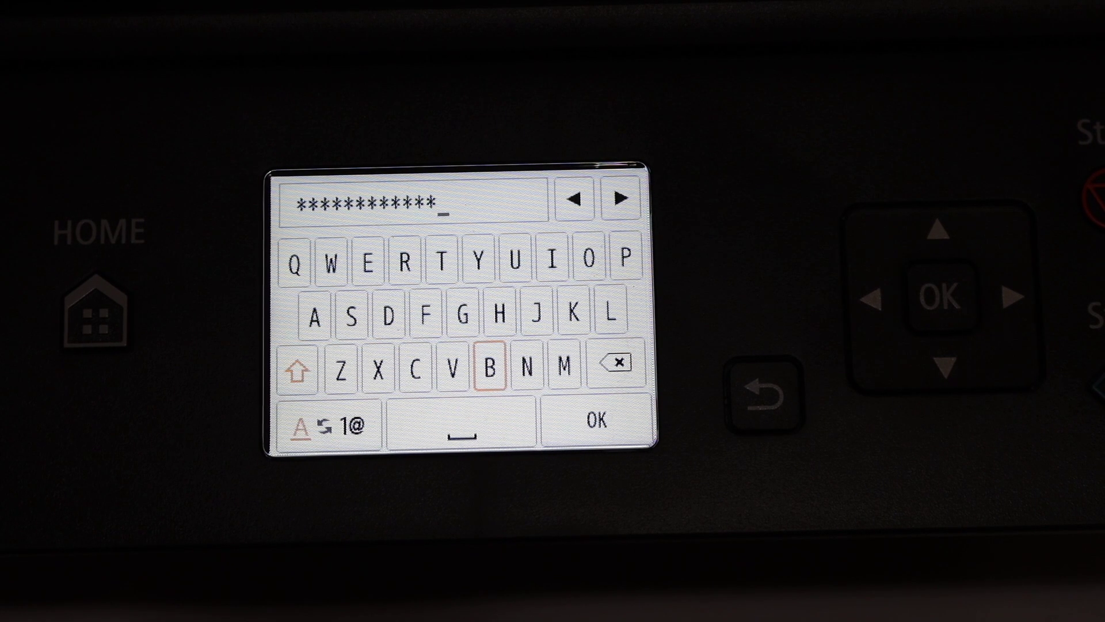
{"action": "key", "text": "Down"}
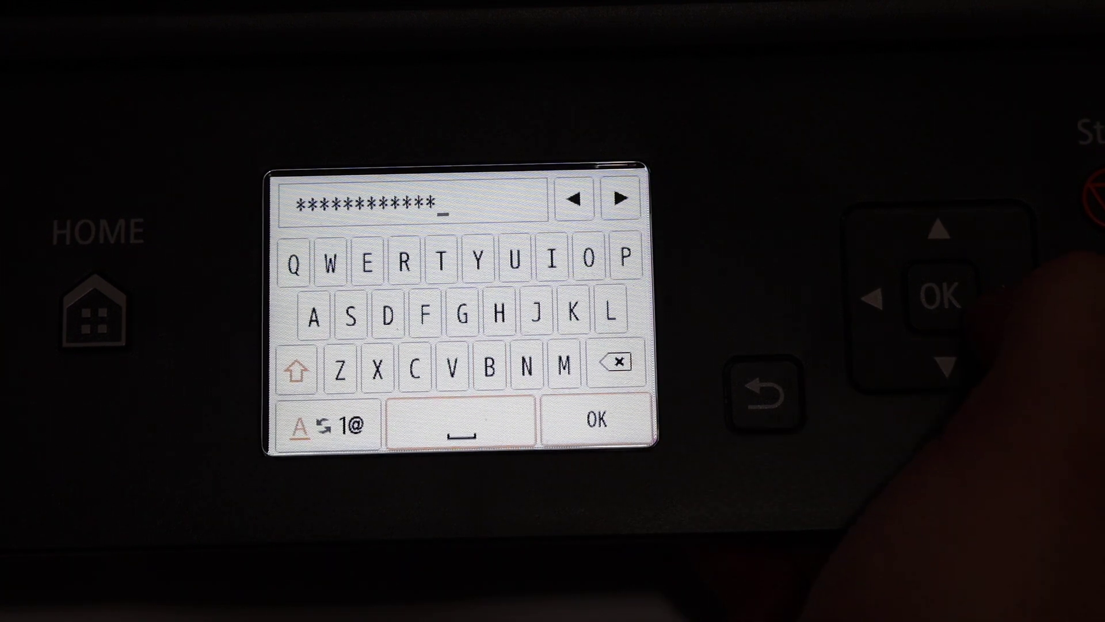
{"action": "key", "text": "Right"}
{"action": "key", "text": "Return"}
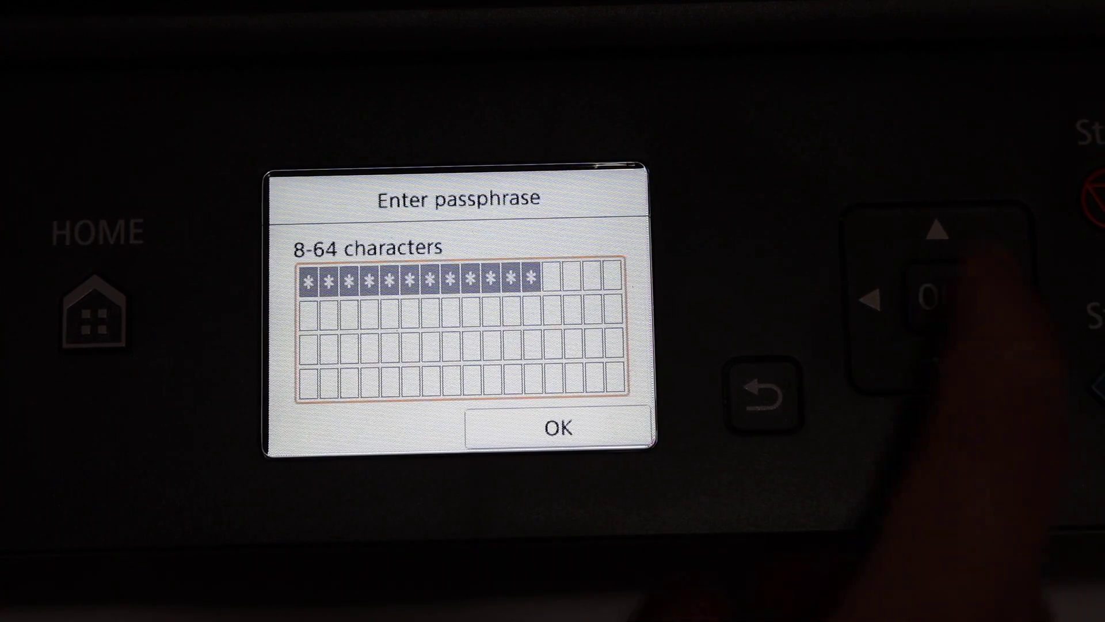
{"action": "key", "text": "Return"}
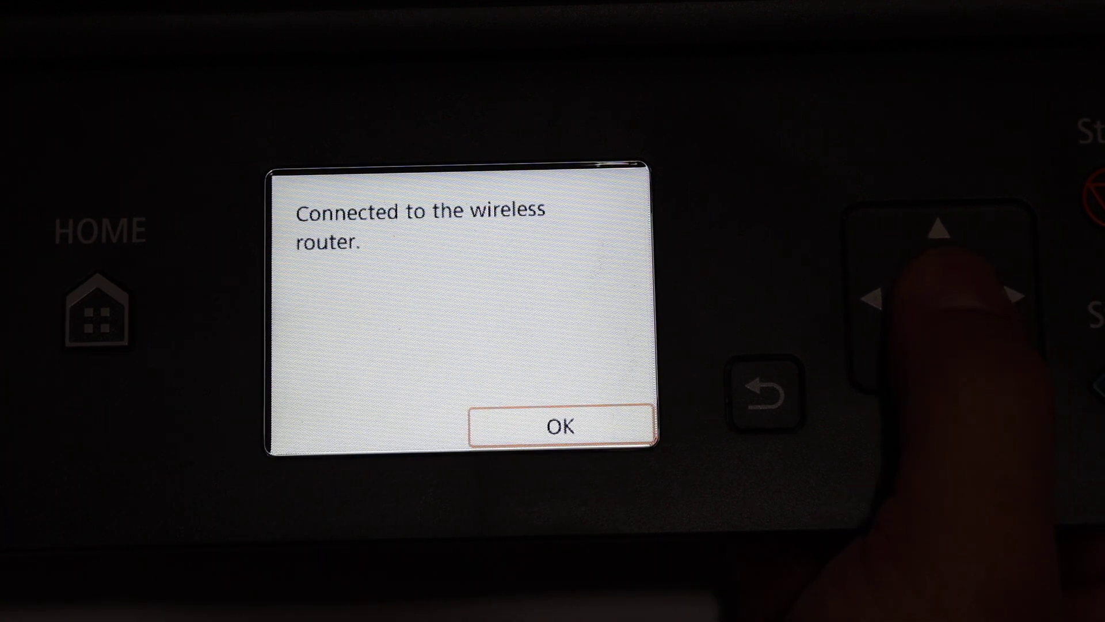
Acknowledge the 'Connected to the wireless router' message to return to the Wireless LAN menu.
{"action": "key", "text": "Return"}
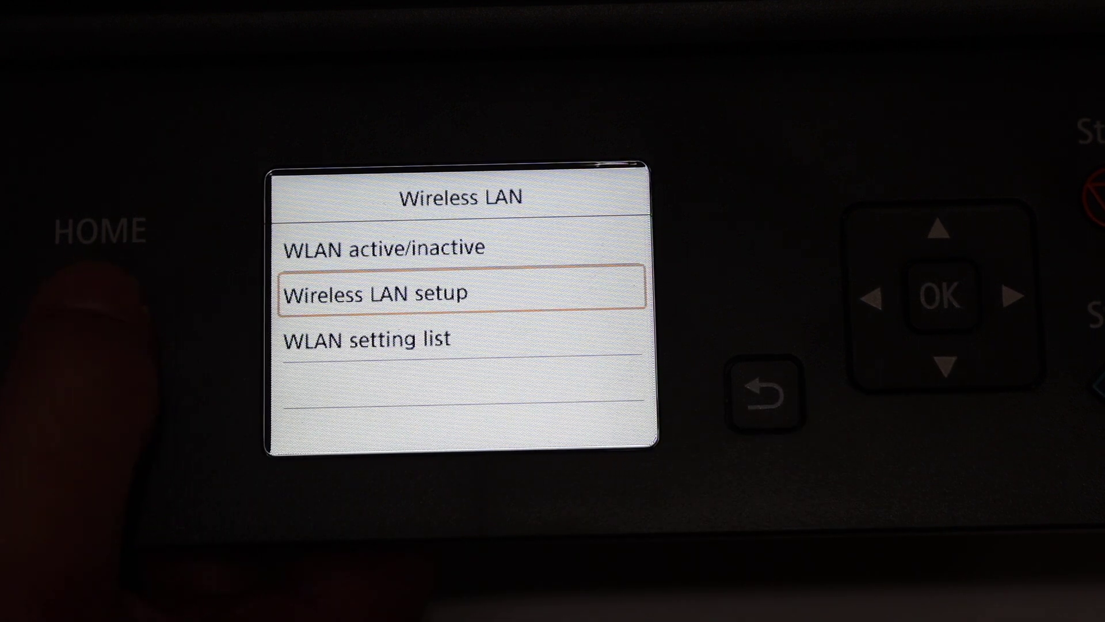
Go back to the Copy/Scan/Print home screen and check the wireless icon.
{"action": "key", "text": "Home"}
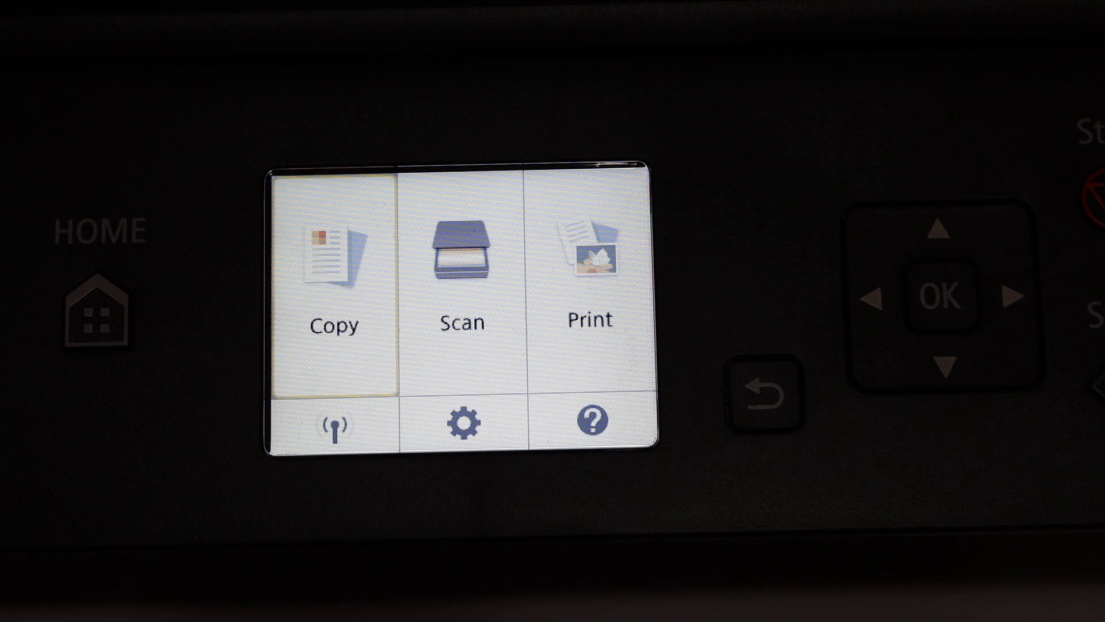